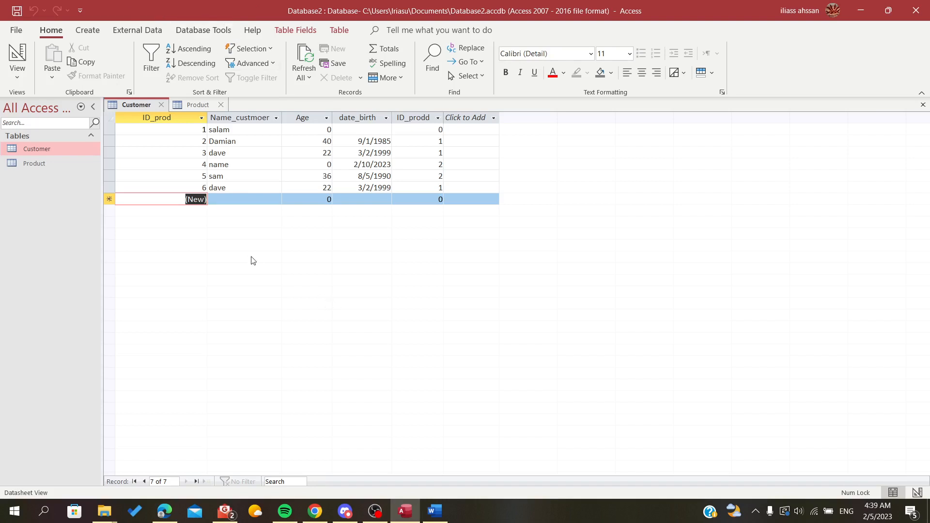
{"action": "key", "text": "space"}
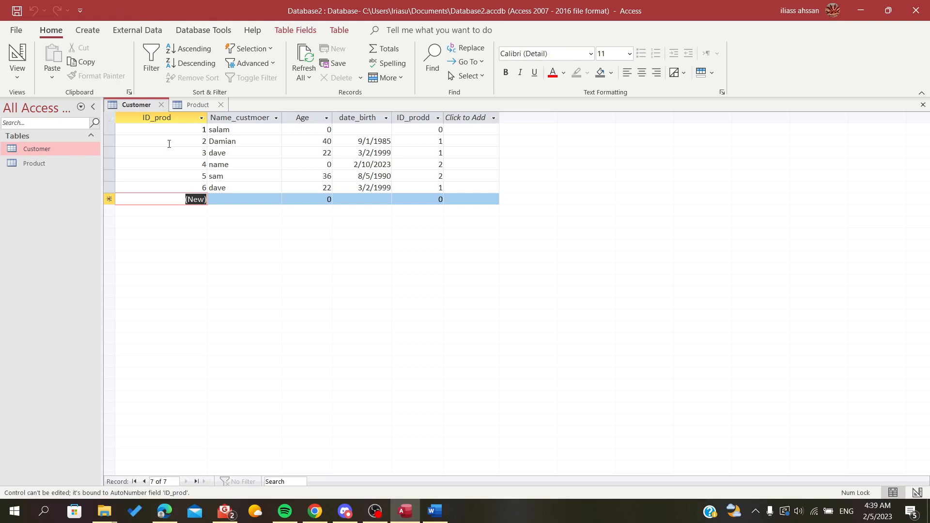
{"action": "left_click", "coordinate": [84, 32]}
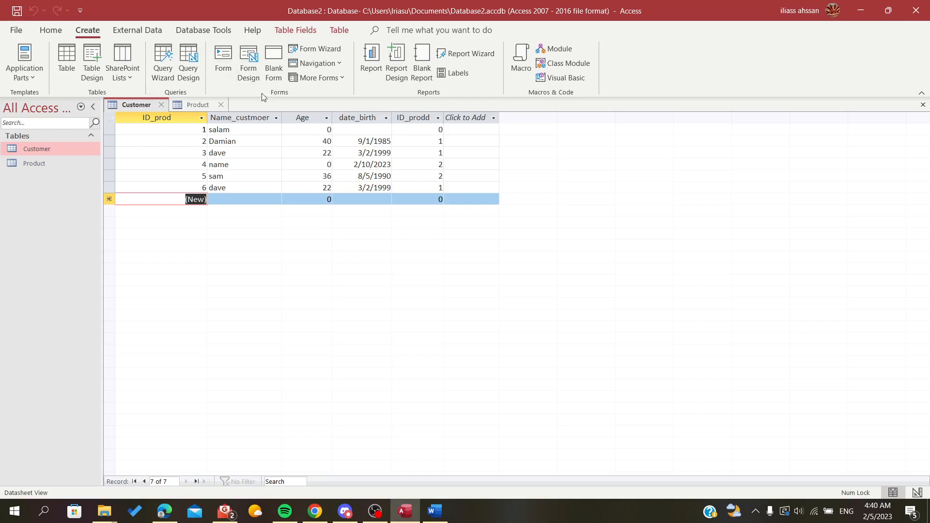
{"action": "left_click", "coordinate": [306, 50]}
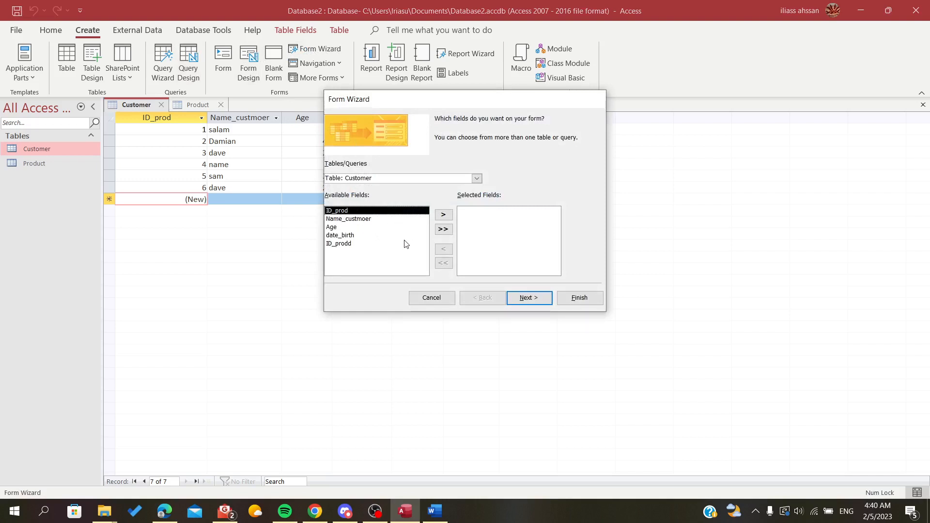
{"action": "left_click", "coordinate": [431, 298]}
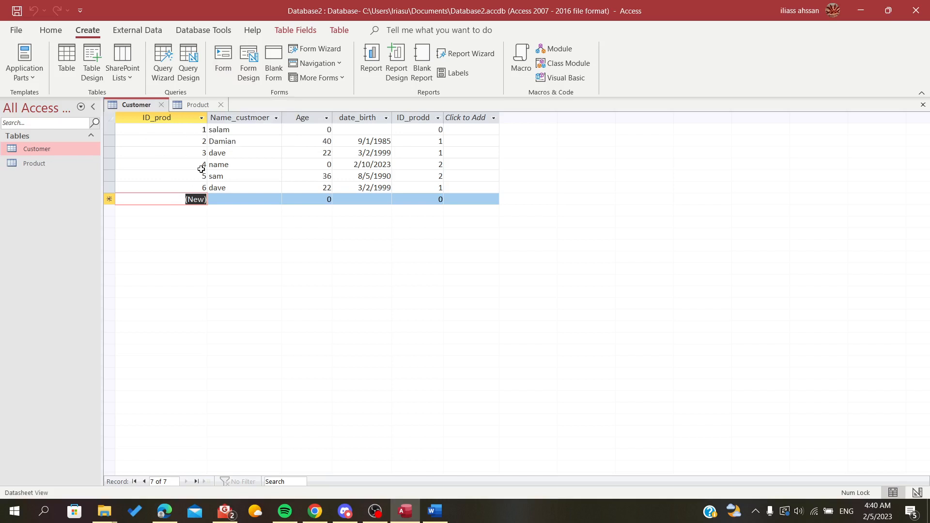
- Create a form from the Customer table, compare its Form View and Layout View, and leave it in Layout View
{"action": "left_click", "coordinate": [216, 65]}
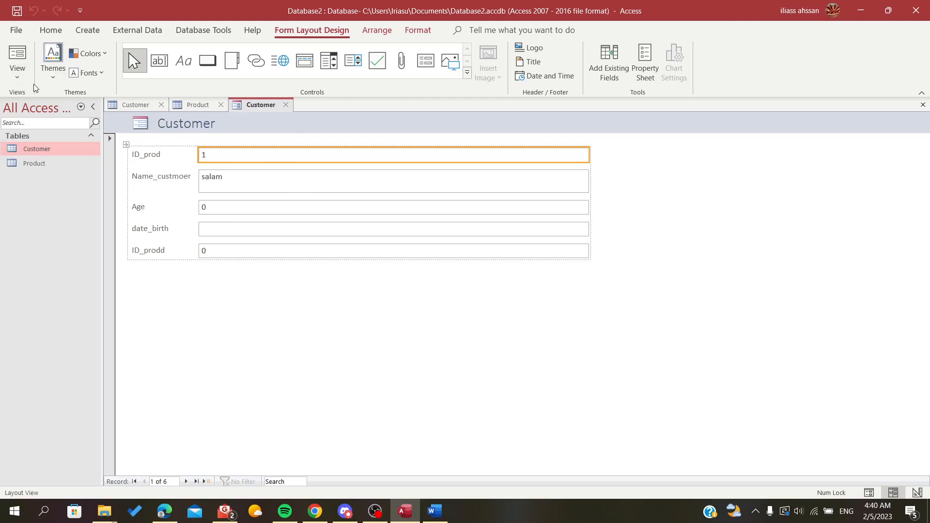
{"action": "left_click", "coordinate": [14, 72]}
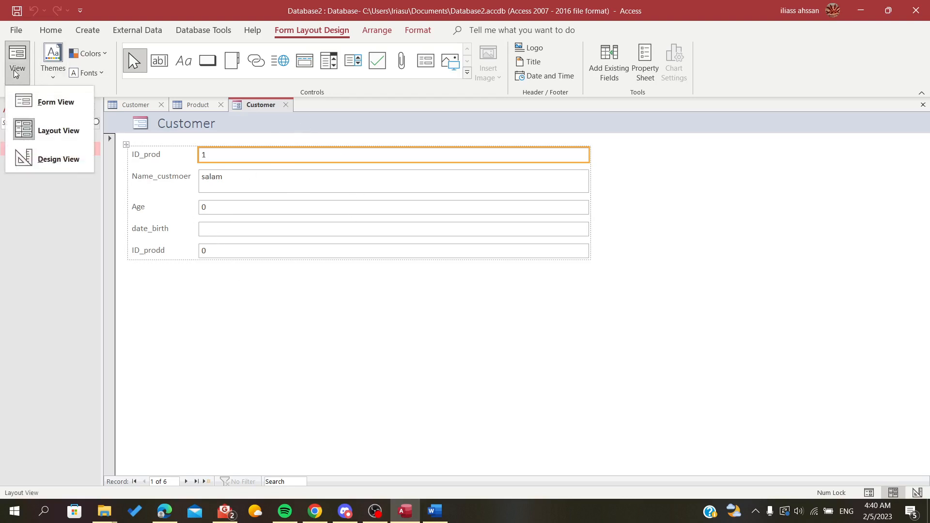
{"action": "left_click", "coordinate": [46, 100]}
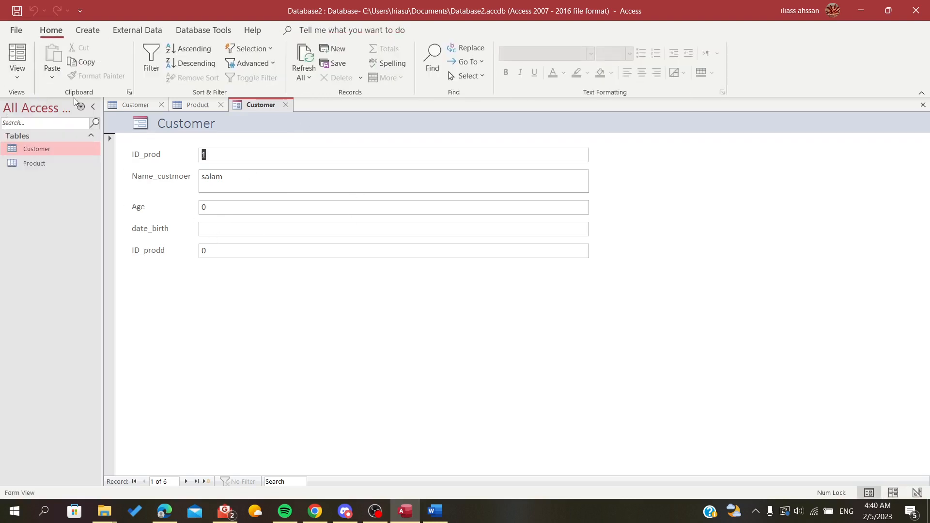
{"action": "left_click", "coordinate": [19, 73]}
{"action": "left_click", "coordinate": [32, 132]}
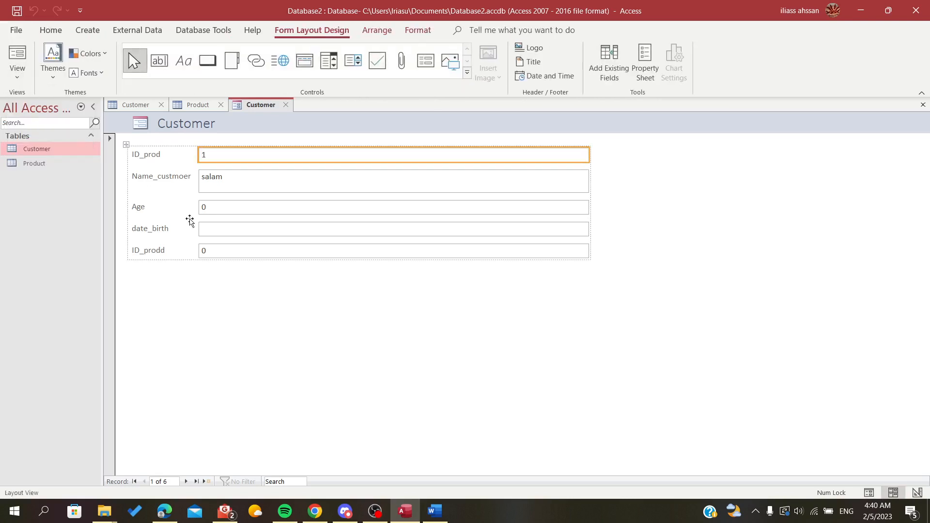
{"action": "left_click", "coordinate": [17, 73]}
{"action": "left_click", "coordinate": [30, 107]}
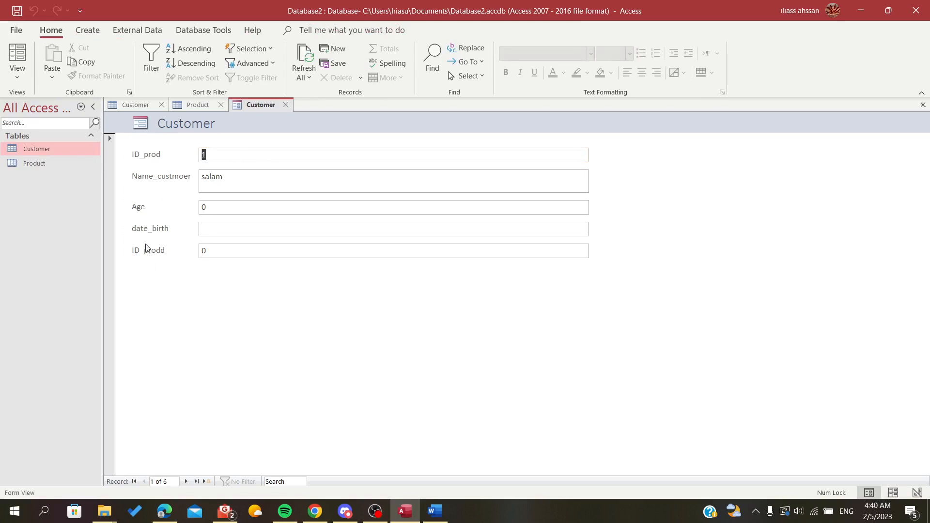
{"action": "left_click", "coordinate": [21, 54]}
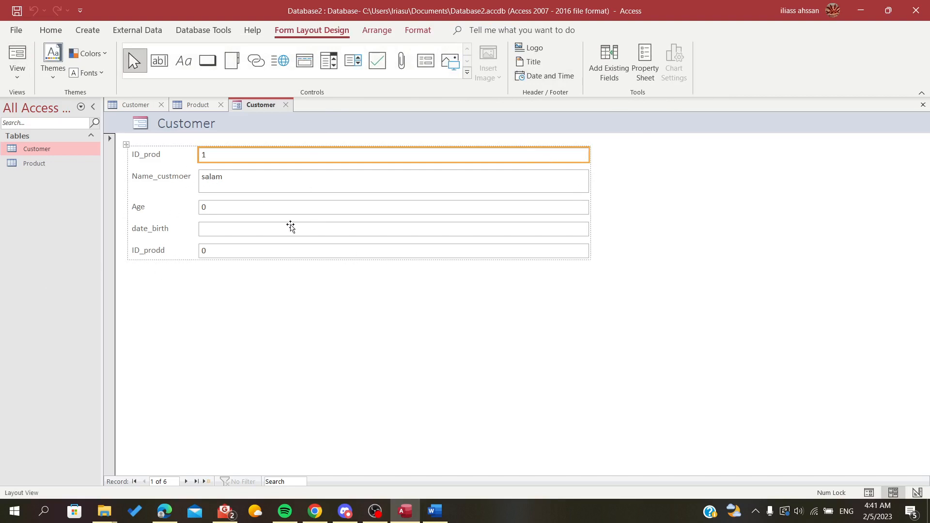
- Add a command button below the ID_prodd field with the Record Navigation action Find Next
{"action": "left_click", "coordinate": [367, 325]}
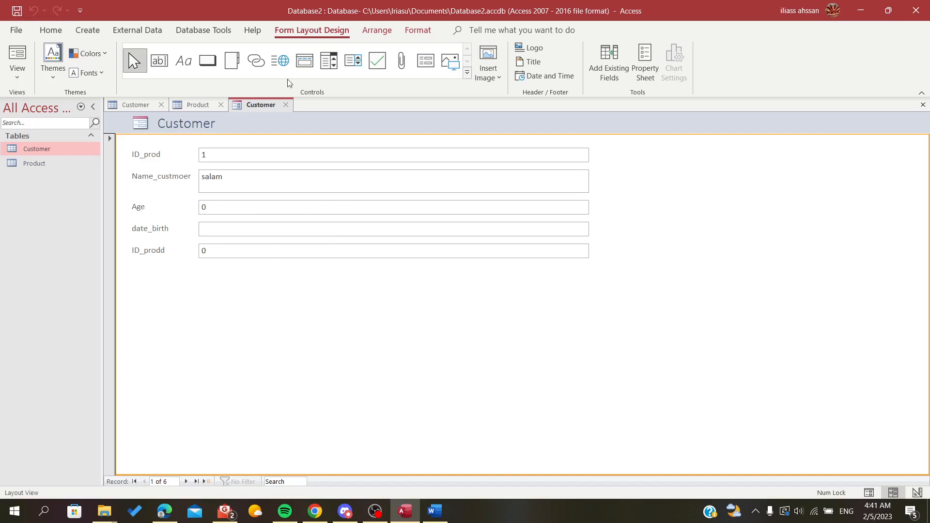
{"action": "left_click", "coordinate": [467, 73]}
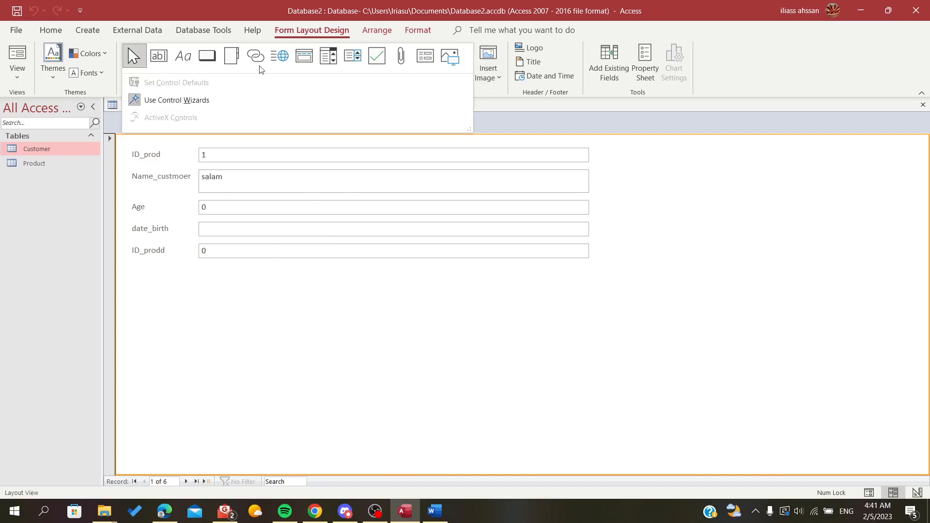
{"action": "left_click", "coordinate": [205, 60]}
{"action": "left_click", "coordinate": [360, 274]}
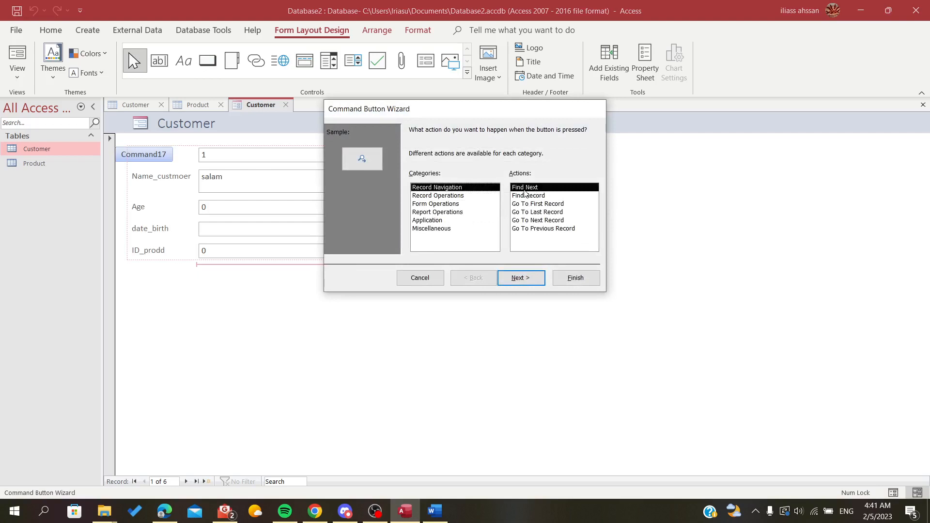
{"action": "left_click", "coordinate": [519, 277]}
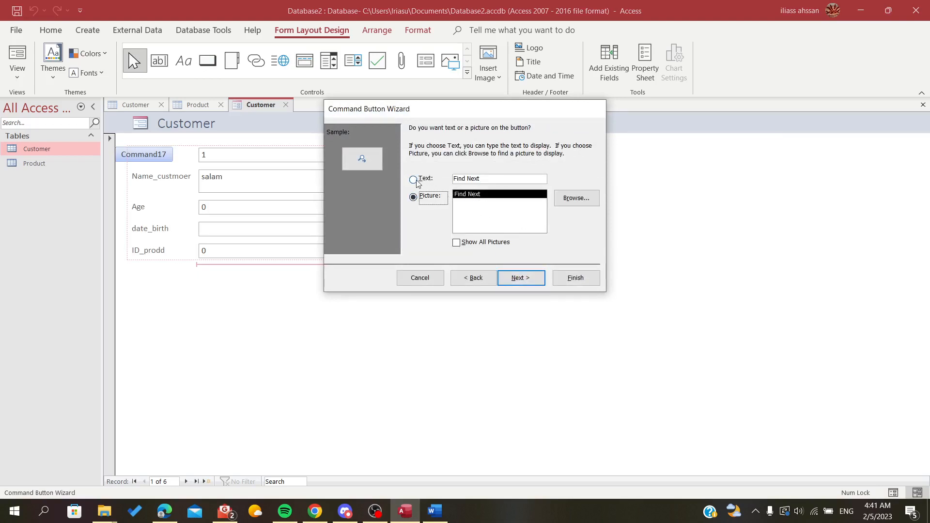
- Show text instead of a picture on the command button, caption it "Next", and finish the wizard with the default name
{"action": "left_click", "coordinate": [415, 180]}
{"action": "left_click_drag", "start_coordinate": [491, 183], "coordinate": [453, 179]}
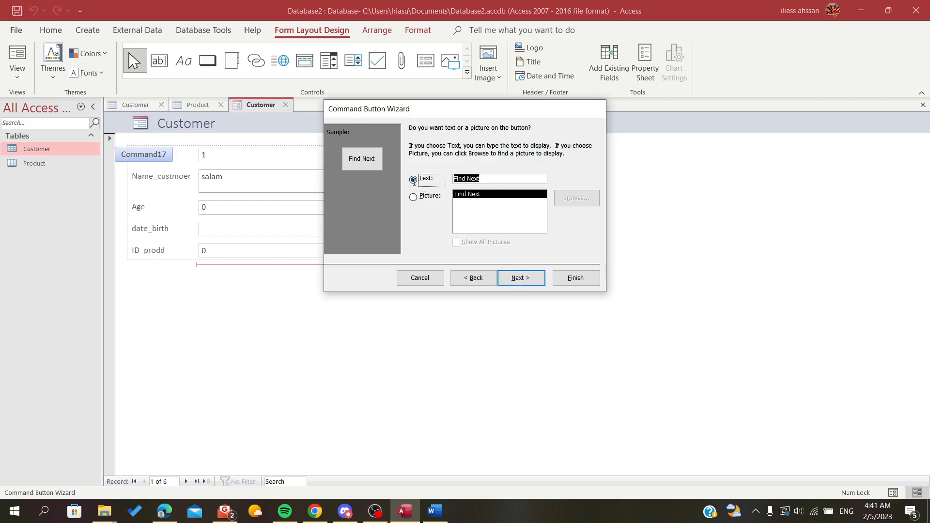
{"action": "left_click", "coordinate": [465, 179]}
{"action": "left_click_drag", "start_coordinate": [467, 179], "coordinate": [432, 183]}
{"action": "key", "text": "BackSpace"}
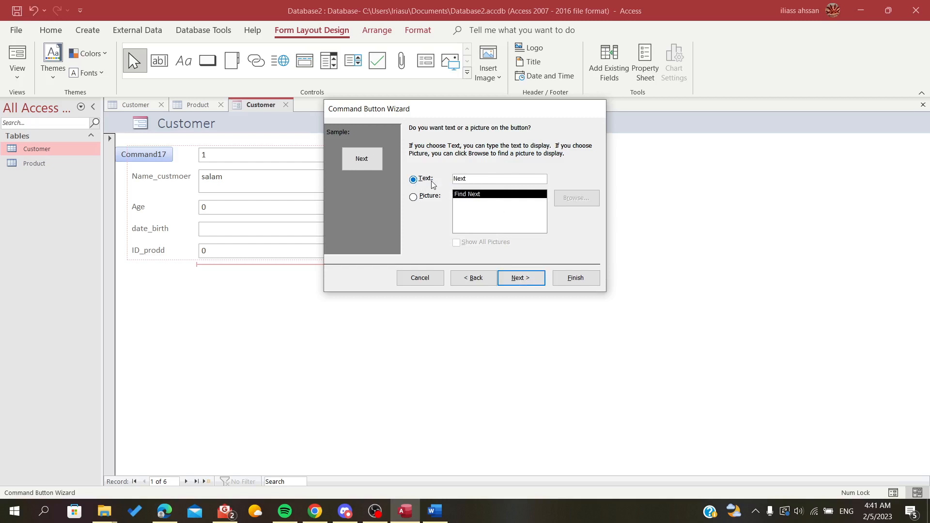
{"action": "left_click", "coordinate": [521, 278]}
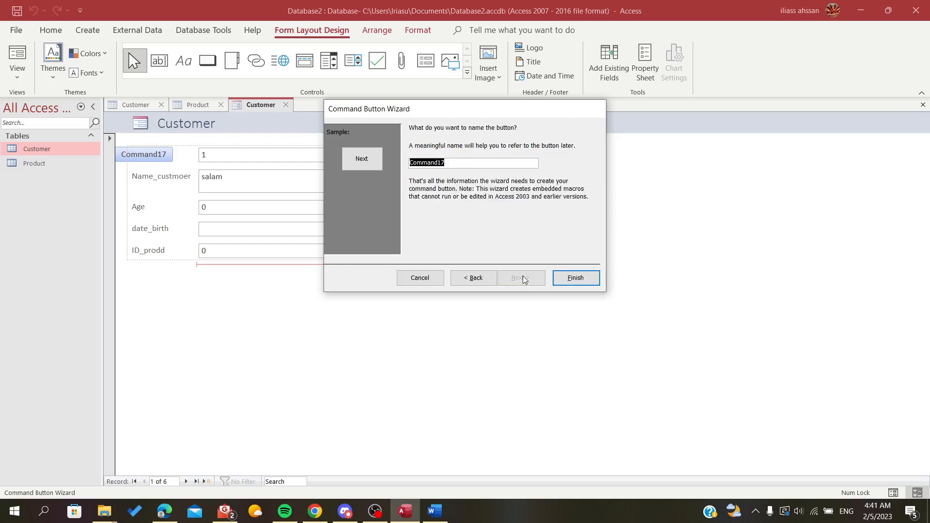
{"action": "left_click", "coordinate": [562, 277]}
- Move the Next button into the label column under ID_prodd and widen that column to more than a third of the layout
{"action": "left_click", "coordinate": [376, 272]}
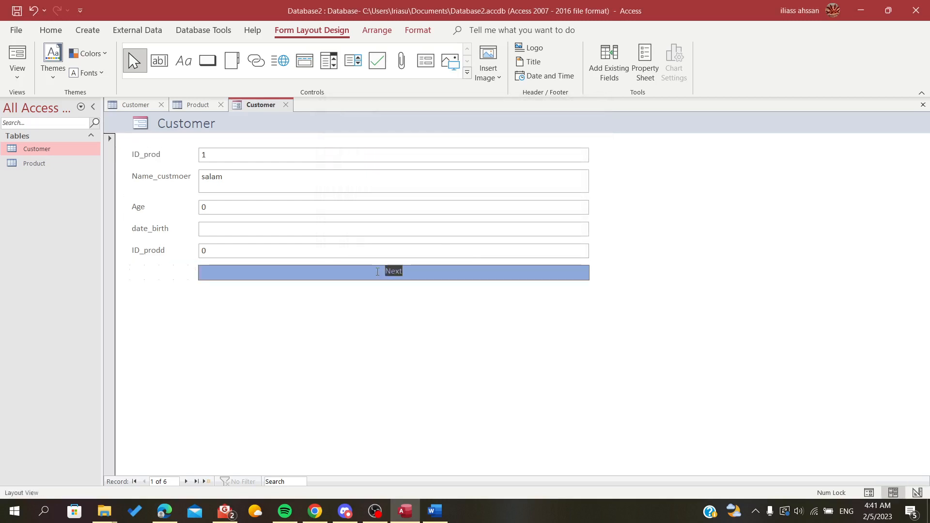
{"action": "left_click", "coordinate": [336, 302]}
{"action": "left_click", "coordinate": [382, 274]}
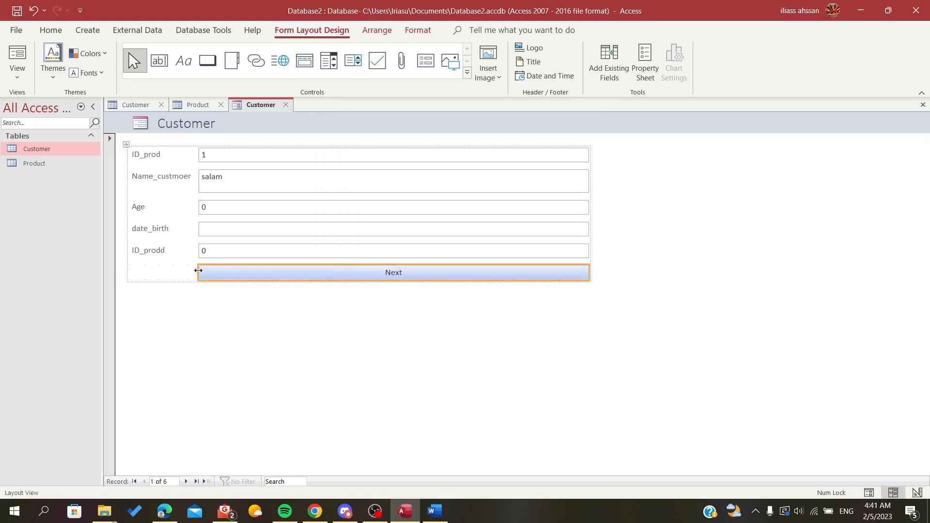
{"action": "mouse_move", "coordinate": [198, 271]}
{"action": "left_mouse_down"}
{"action": "mouse_move", "coordinate": [389, 254]}
{"action": "mouse_move", "coordinate": [408, 262]}
{"action": "mouse_move", "coordinate": [201, 252]}
{"action": "left_mouse_up"}
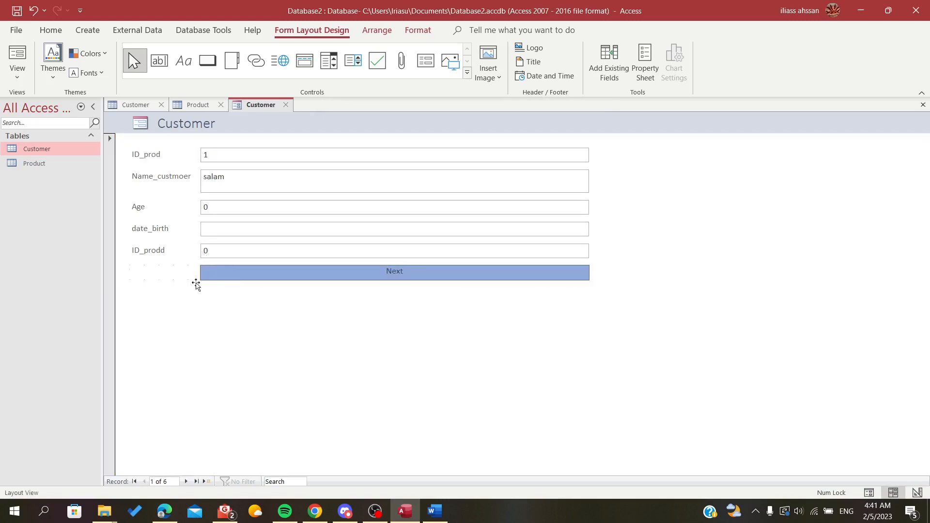
{"action": "left_click", "coordinate": [196, 285]}
{"action": "left_click", "coordinate": [207, 274]}
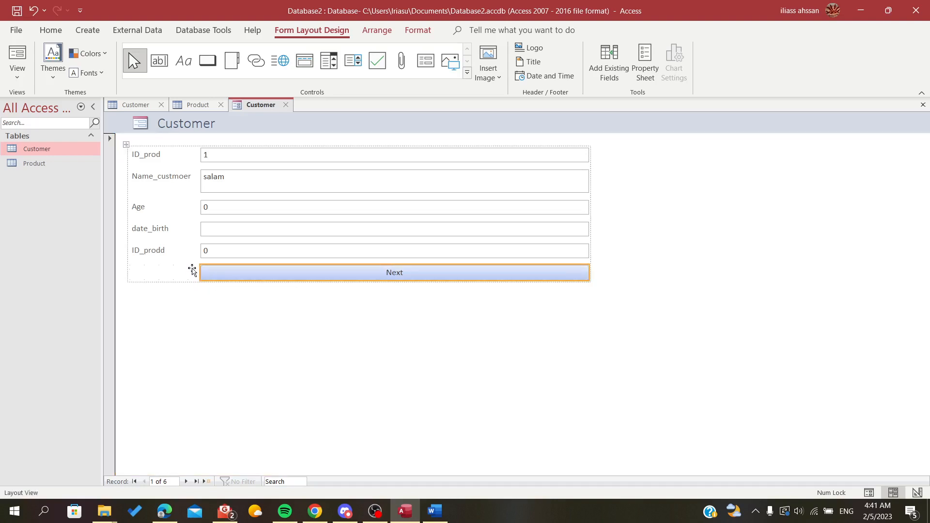
{"action": "left_click_drag", "start_coordinate": [200, 272], "coordinate": [289, 262]}
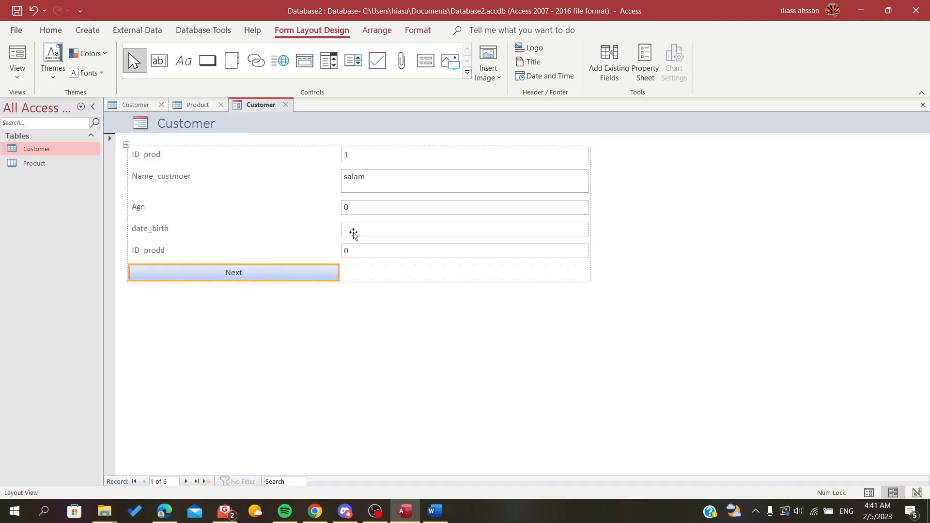
{"action": "left_click", "coordinate": [359, 252]}
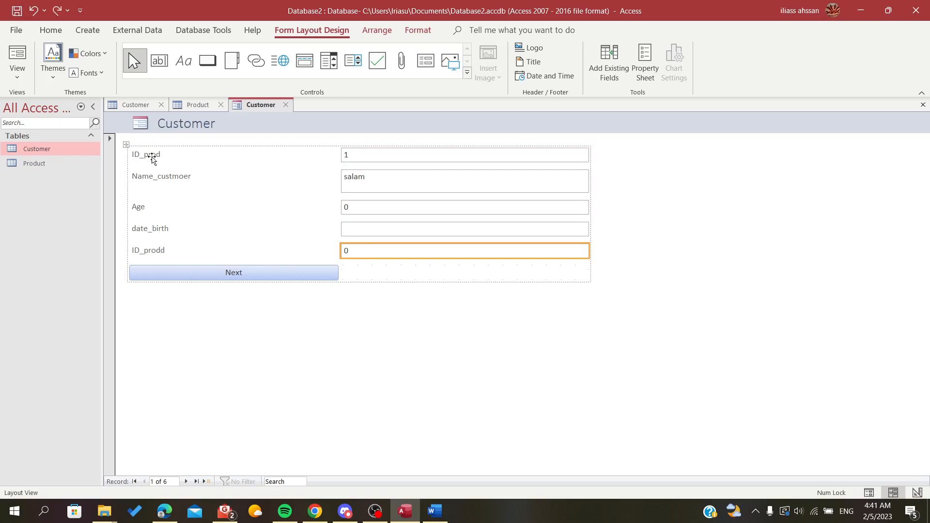
- Test the Next button repeatedly in Form View, dismissing its messages and stopping the macro
{"action": "left_click", "coordinate": [20, 57]}
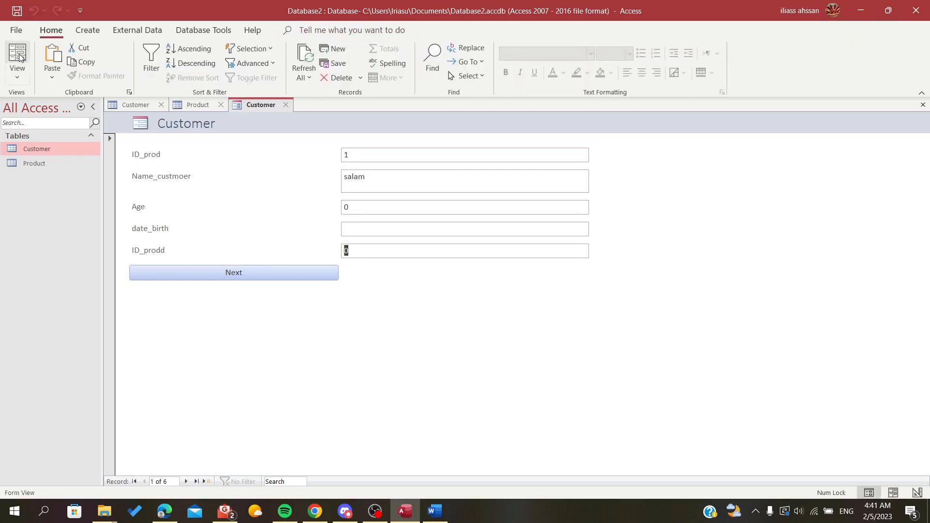
{"action": "left_click", "coordinate": [217, 274]}
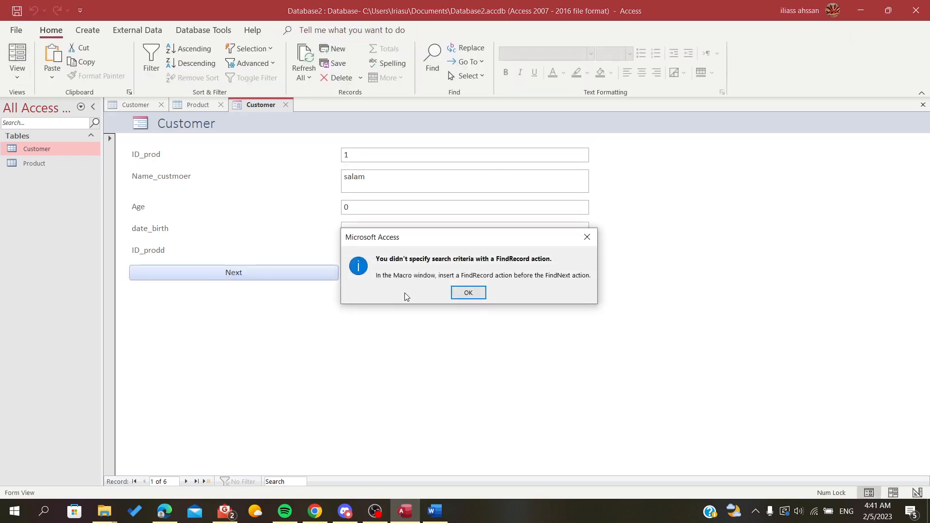
{"action": "left_click", "coordinate": [464, 292]}
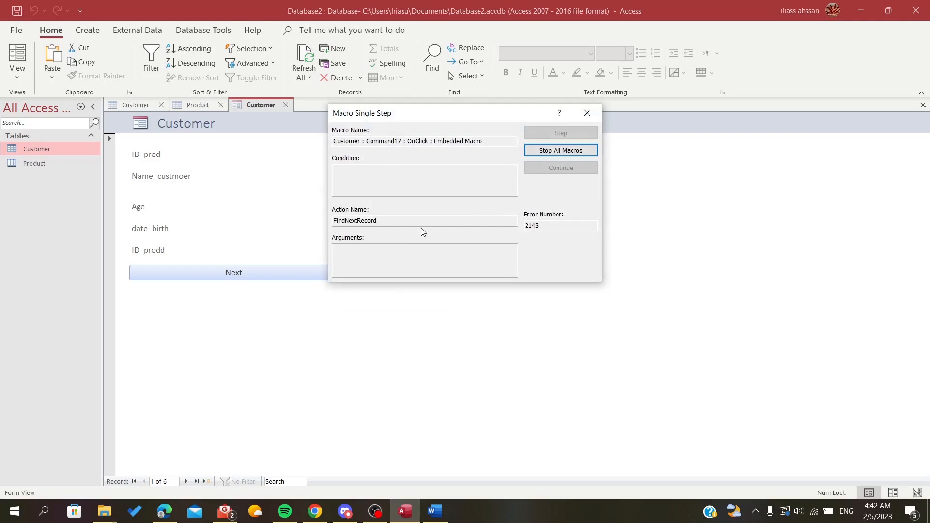
{"action": "left_click", "coordinate": [586, 113]}
{"action": "left_click", "coordinate": [219, 274]}
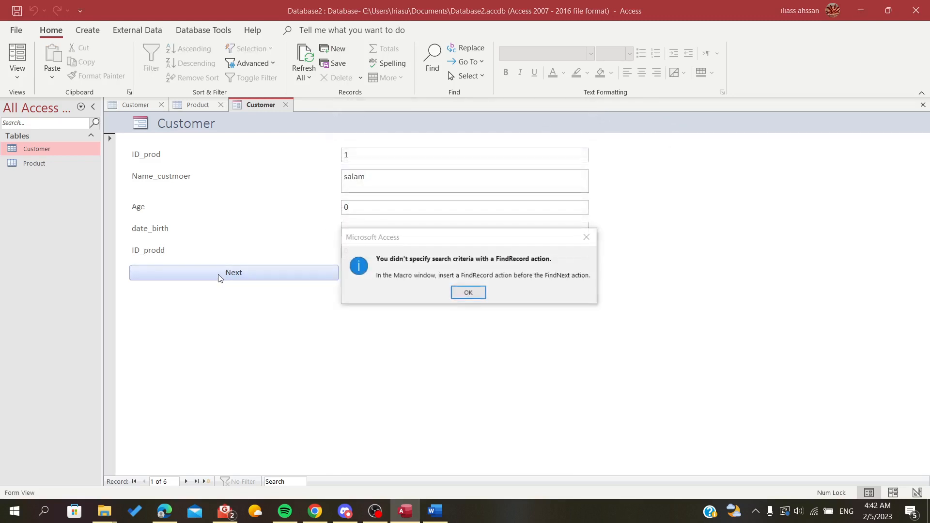
{"action": "left_click", "coordinate": [454, 292]}
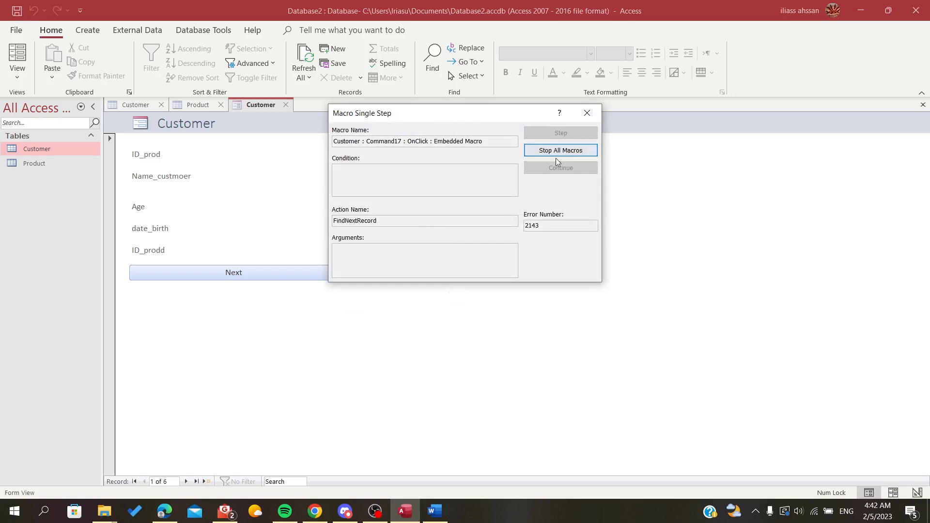
{"action": "left_click", "coordinate": [415, 224]}
{"action": "left_click", "coordinate": [560, 150]}
{"action": "left_click", "coordinate": [270, 277]}
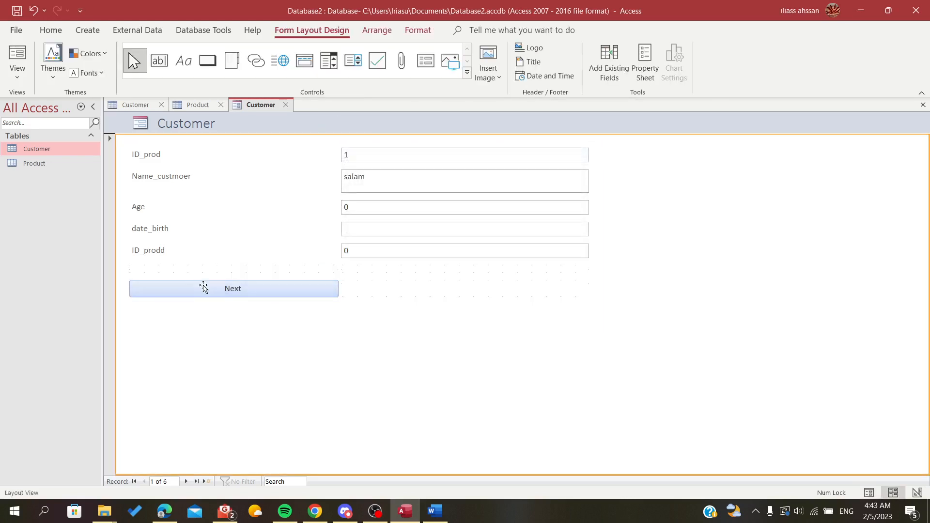
- Test the Next button in Form View by stepping through the customer records past the last one, dismissing the messages
{"action": "left_click", "coordinate": [17, 57]}
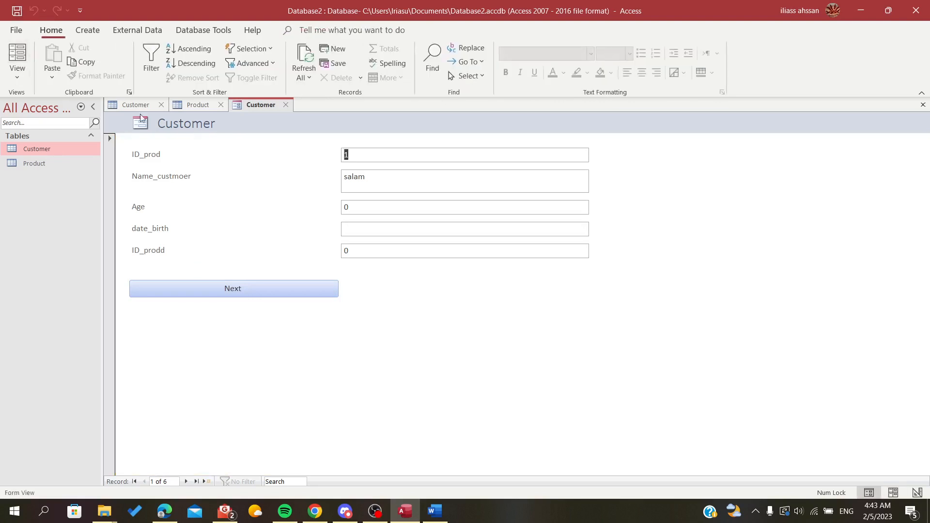
{"action": "left_click", "coordinate": [227, 289]}
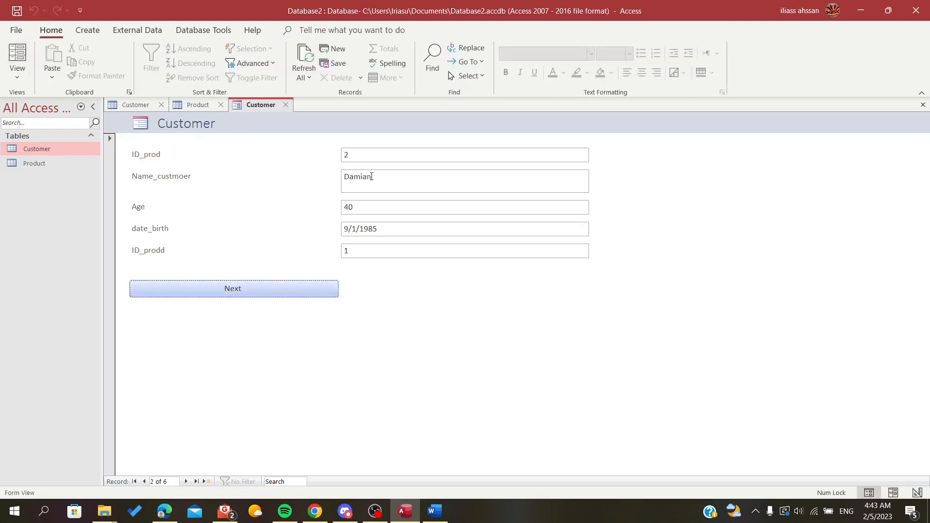
{"action": "left_click", "coordinate": [243, 293]}
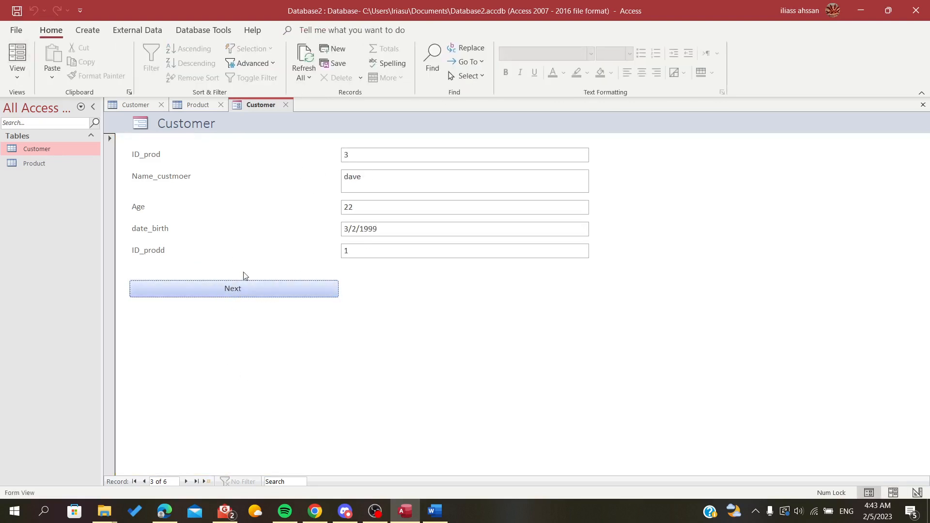
{"action": "left_click", "coordinate": [370, 155]}
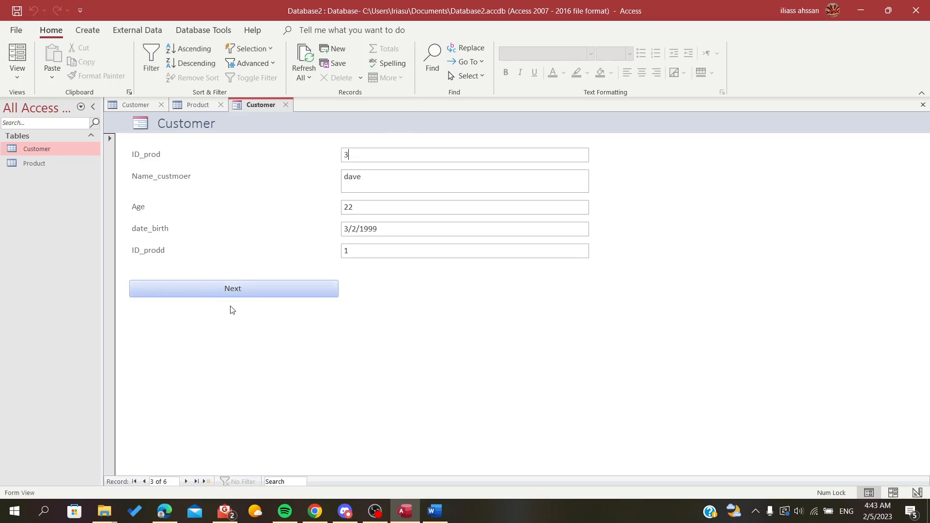
{"action": "left_click", "coordinate": [228, 289]}
{"action": "left_click", "coordinate": [228, 290]}
{"action": "left_click", "coordinate": [228, 290]}
{"action": "left_click", "coordinate": [228, 290]}
{"action": "left_click", "coordinate": [229, 289]}
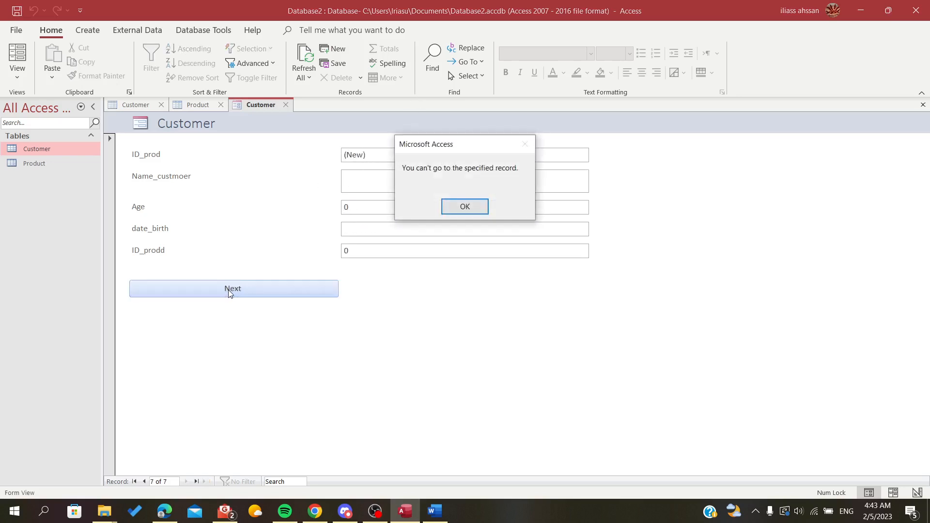
{"action": "left_click", "coordinate": [464, 206]}
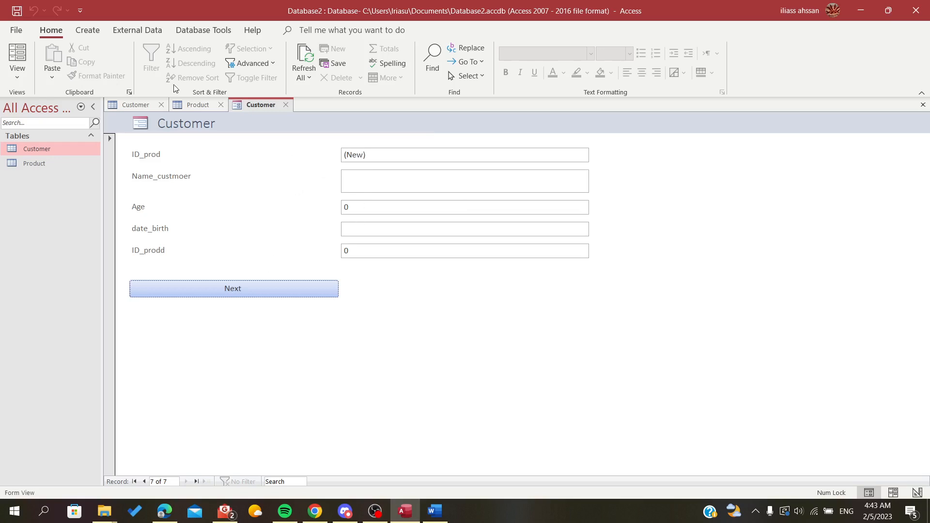
{"action": "left_click", "coordinate": [255, 289]}
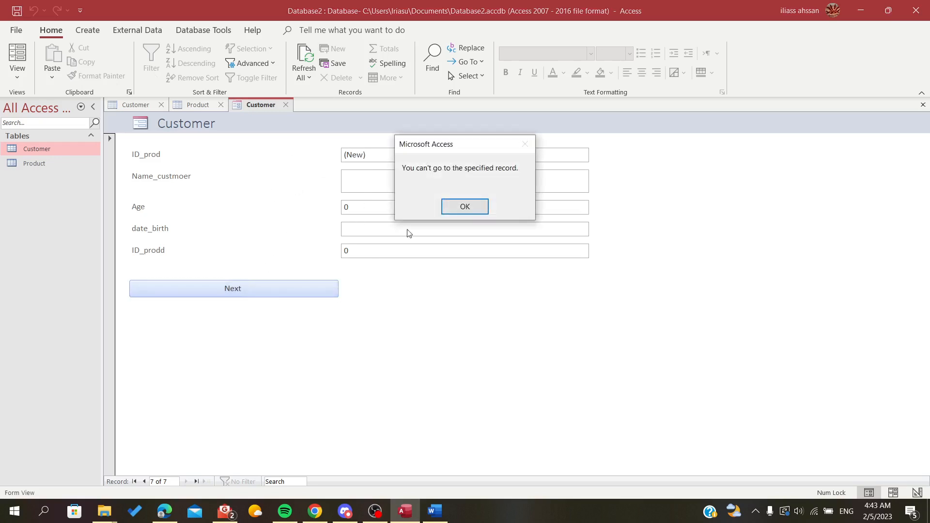
{"action": "left_click", "coordinate": [464, 207]}
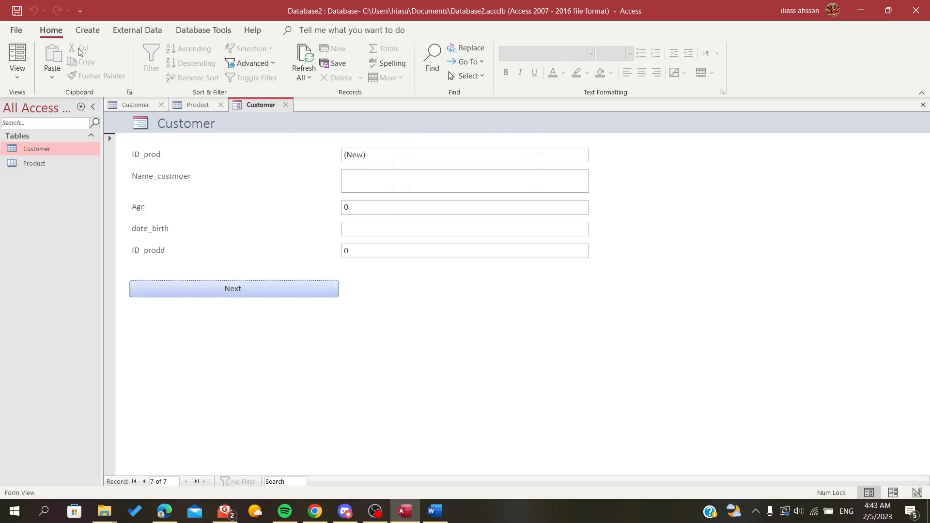
- In Layout View, add a command button beside Next with the Record Navigation action Go To Previous Record
{"action": "left_click", "coordinate": [17, 56]}
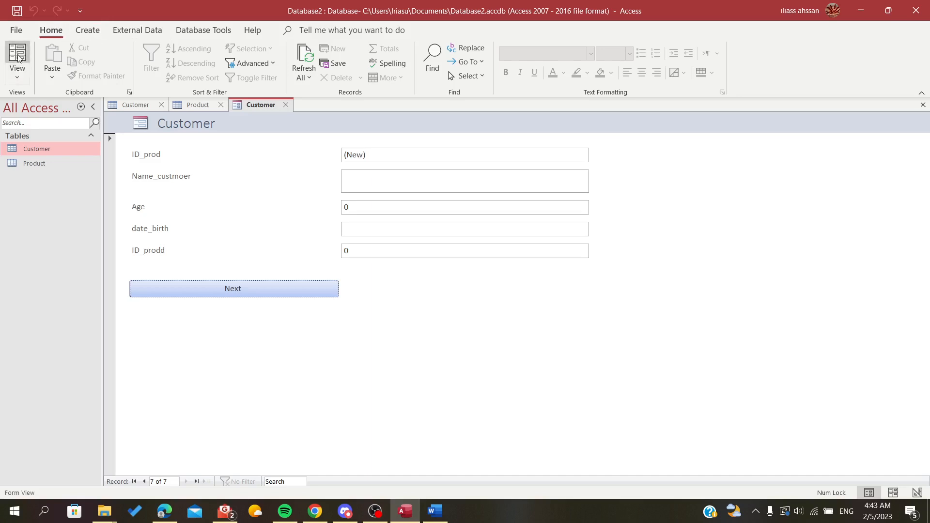
{"action": "left_click", "coordinate": [207, 60]}
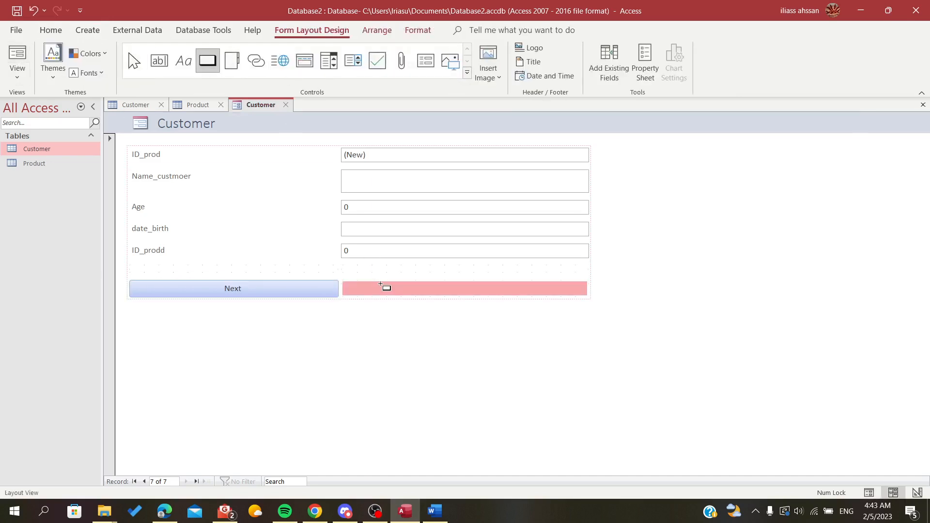
{"action": "left_click", "coordinate": [383, 288]}
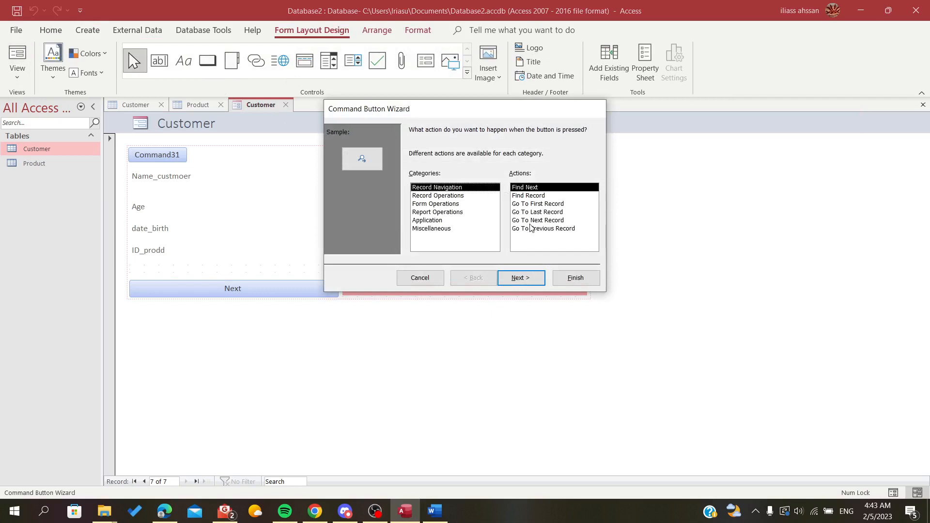
{"action": "left_click", "coordinate": [529, 231]}
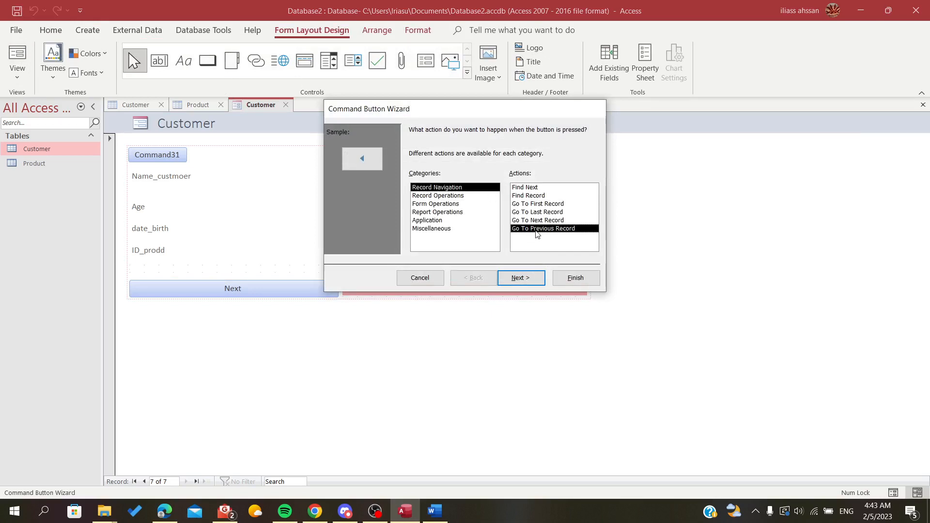
{"action": "left_click", "coordinate": [519, 279]}
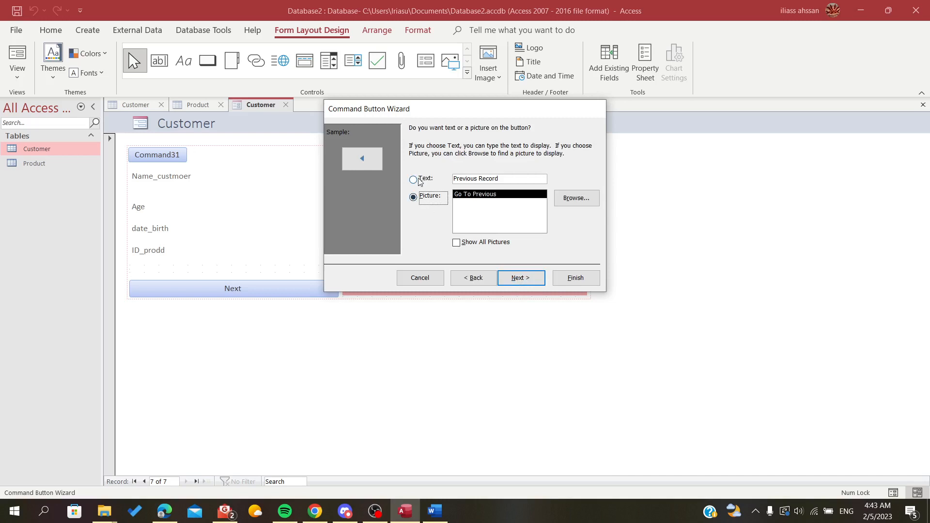
- Show text instead of a picture on the new button, caption it "Previous", and finish the wizard with the default name
{"action": "left_click", "coordinate": [414, 180]}
{"action": "left_click_drag", "start_coordinate": [500, 179], "coordinate": [474, 181]}
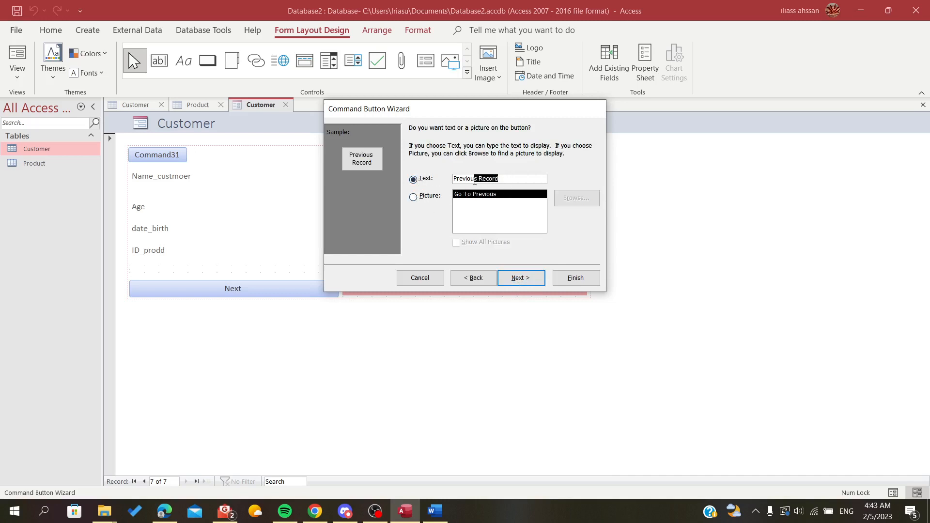
{"action": "type", "text": "s"}
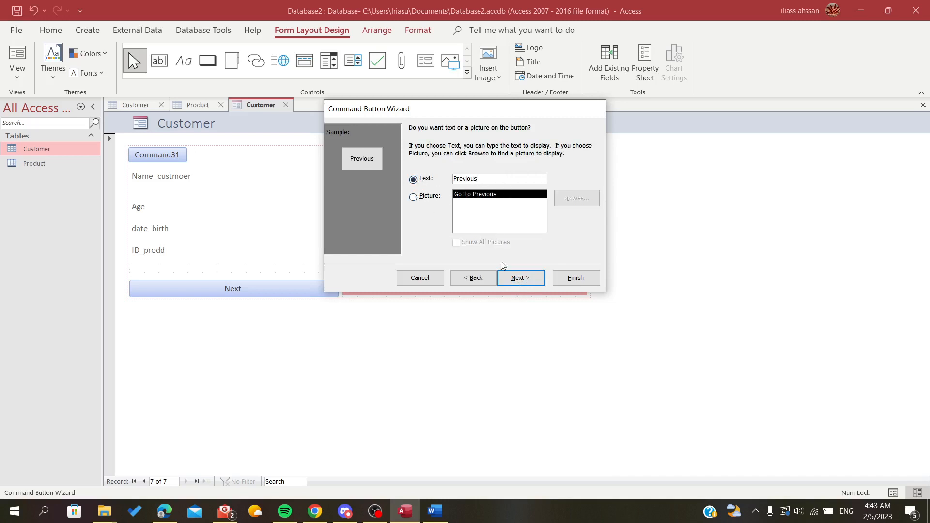
{"action": "left_click", "coordinate": [508, 279]}
{"action": "left_click", "coordinate": [557, 274]}
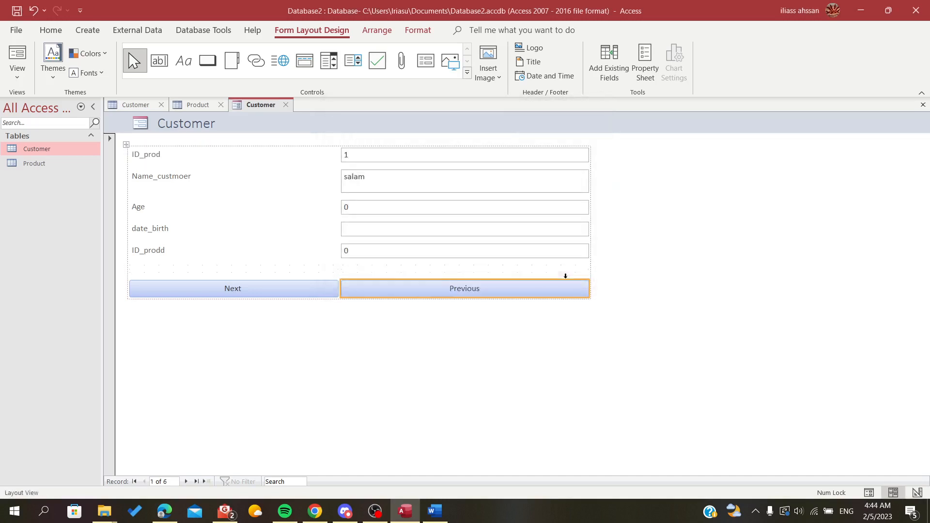
- Test the Previous button in Form View on the first customer record, dismissing the messages
{"action": "left_click", "coordinate": [15, 57]}
{"action": "left_click", "coordinate": [48, 106]}
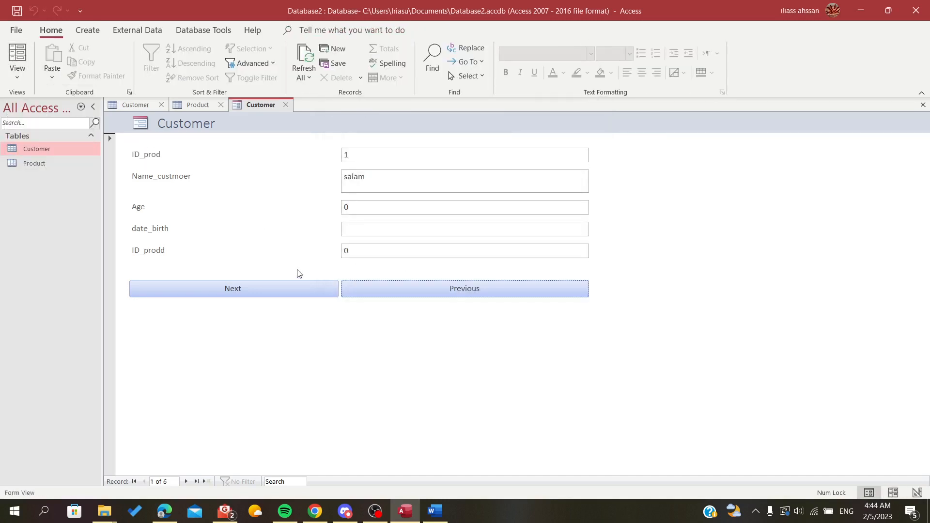
{"action": "left_click", "coordinate": [379, 284]}
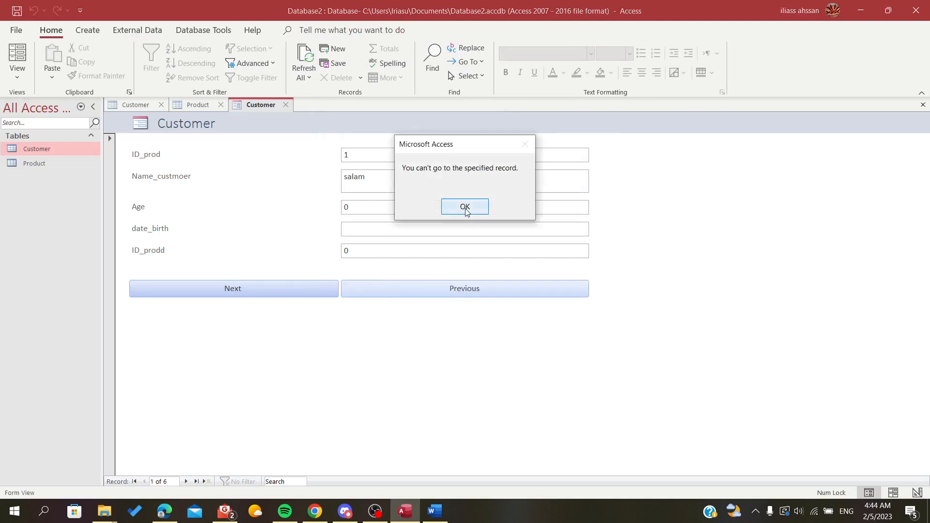
{"action": "left_click", "coordinate": [467, 212]}
{"action": "left_click", "coordinate": [394, 287]}
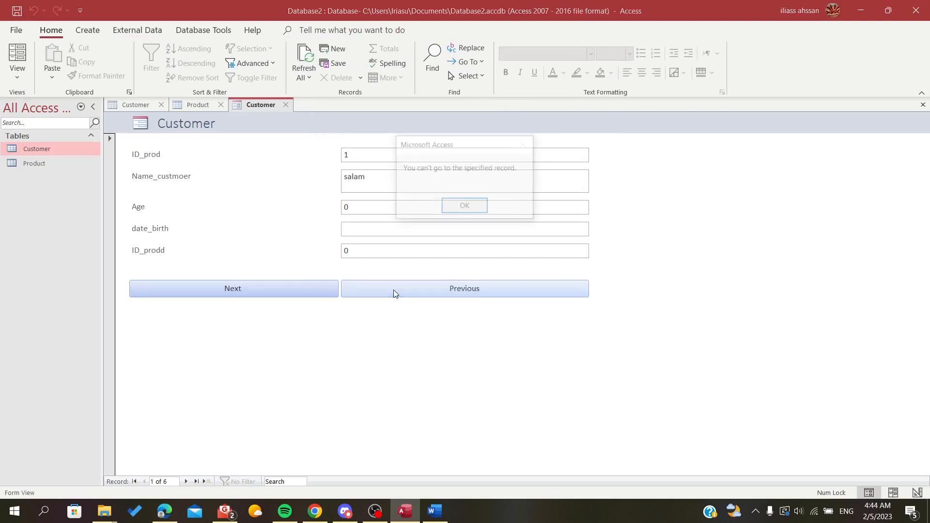
{"action": "left_click", "coordinate": [466, 207]}
- Move back and forth through the customer records using the form's Next and Previous buttons to test both
{"action": "double_click", "coordinate": [354, 154]}
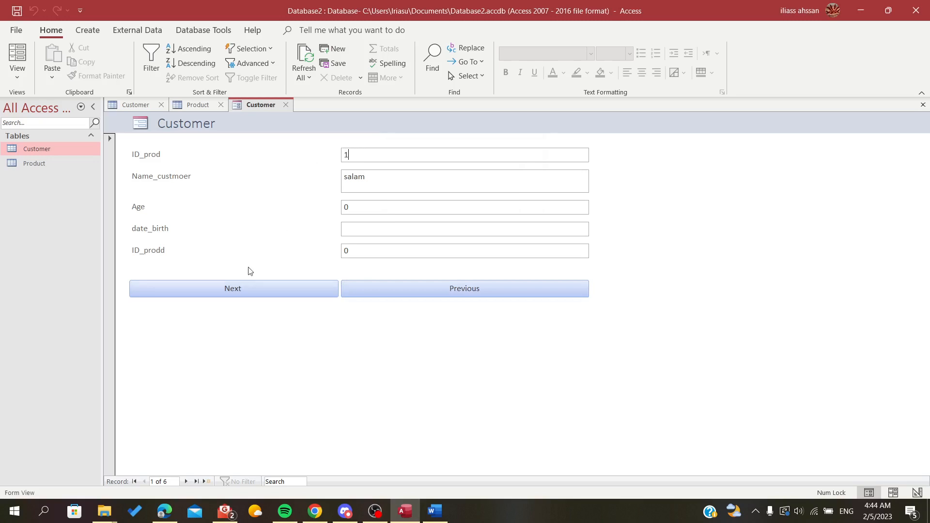
{"action": "left_click", "coordinate": [247, 288]}
{"action": "left_click", "coordinate": [365, 292]}
{"action": "left_click", "coordinate": [286, 289]}
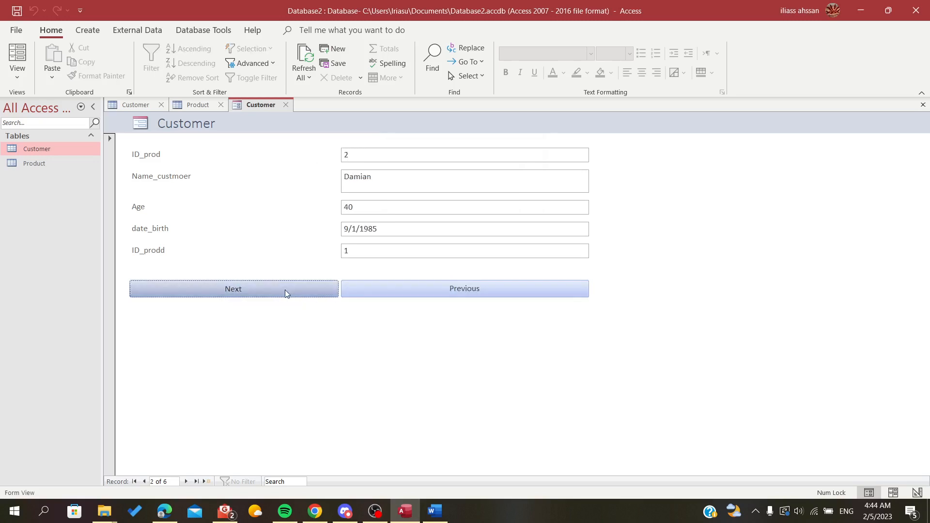
{"action": "left_click", "coordinate": [284, 290]}
{"action": "left_click", "coordinate": [396, 292]}
{"action": "left_click", "coordinate": [394, 292]}
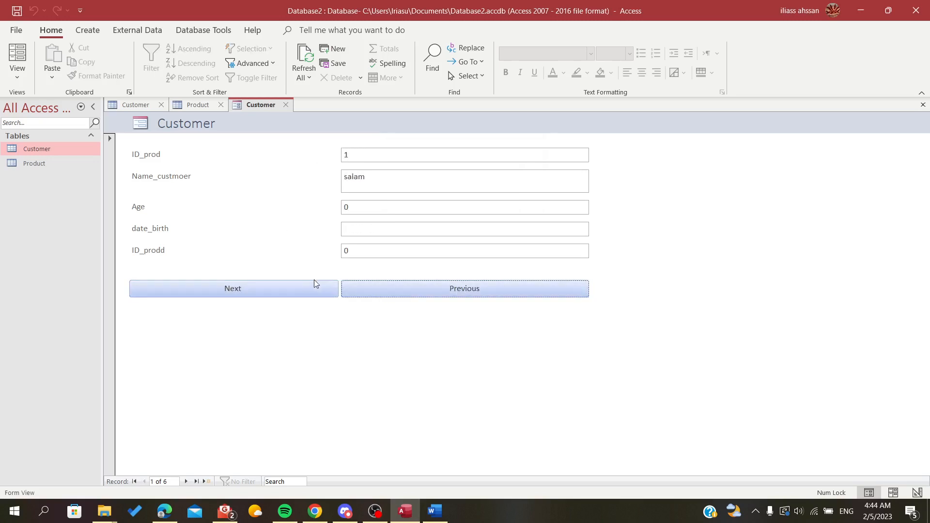
{"action": "left_click", "coordinate": [311, 285]}
{"action": "left_click", "coordinate": [310, 287]}
{"action": "left_click", "coordinate": [398, 293]}
{"action": "left_click", "coordinate": [299, 293]}
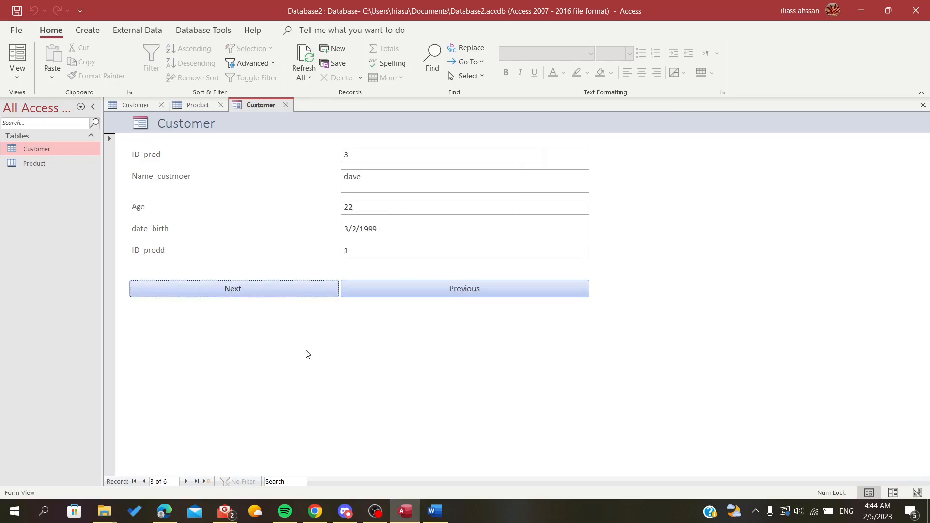